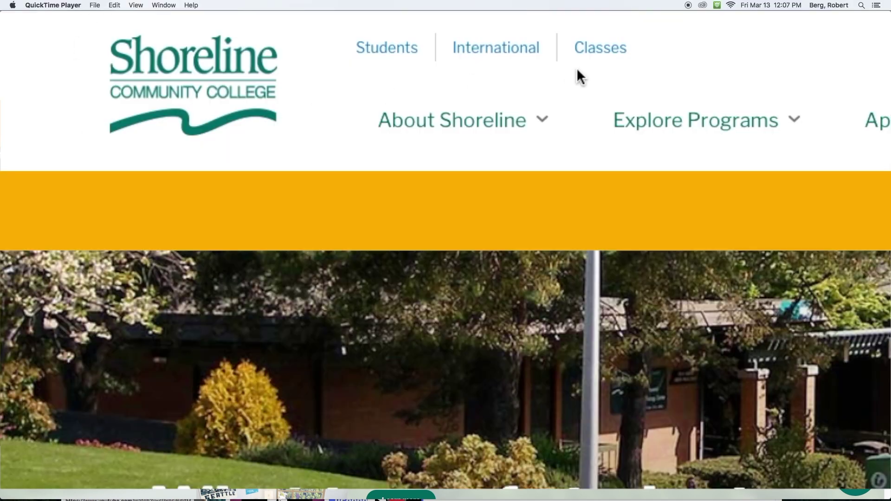
Go to the Class Schedule page listing quarters from Spring 2020 back to Summer 2019.
left_click(608, 47)
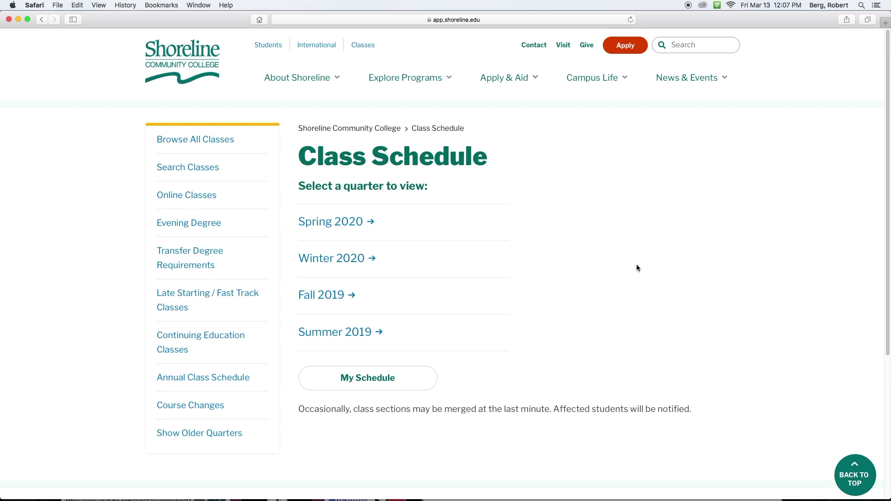
Open the Spring 2020 schedule, starting April 06, 2020, with its subject list.
left_click(339, 226)
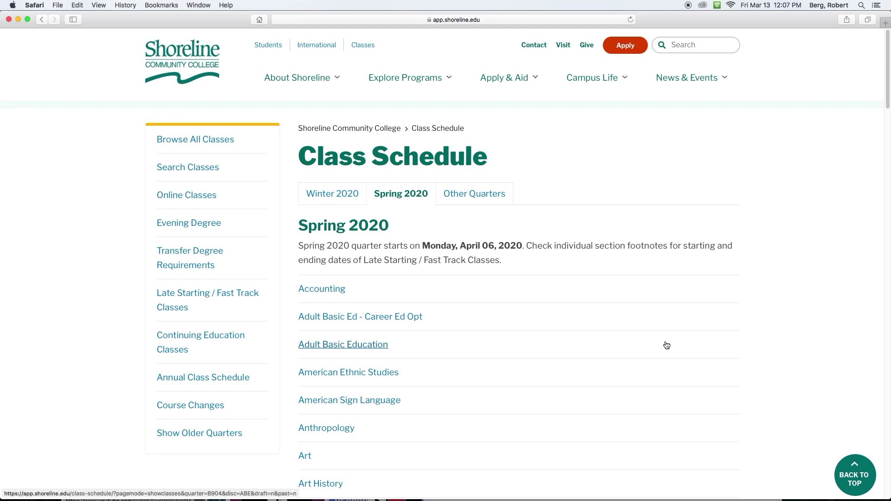
Open the English subject listings and scroll to the ENGL& 101 English Composition I sections.
scroll(667, 345, "down", 15)
scroll(667, 344, "down", 7)
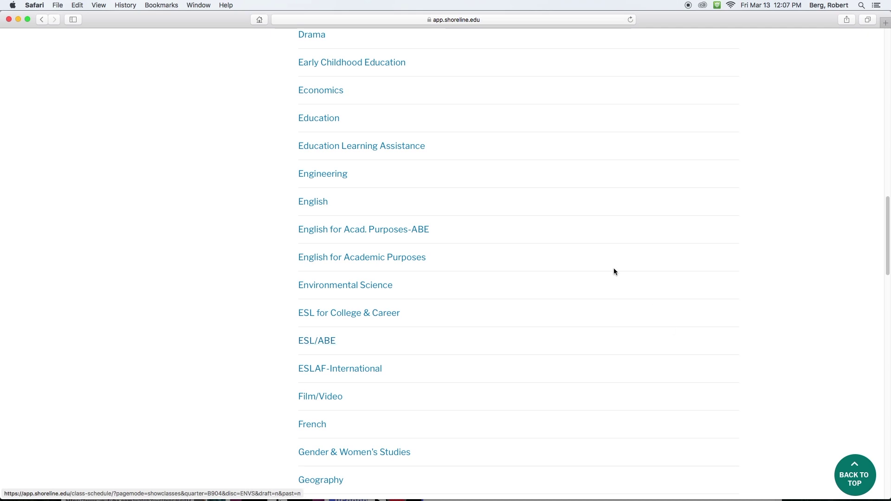
left_click(307, 203)
scroll(677, 254, "down", 10)
scroll(678, 253, "down", 5)
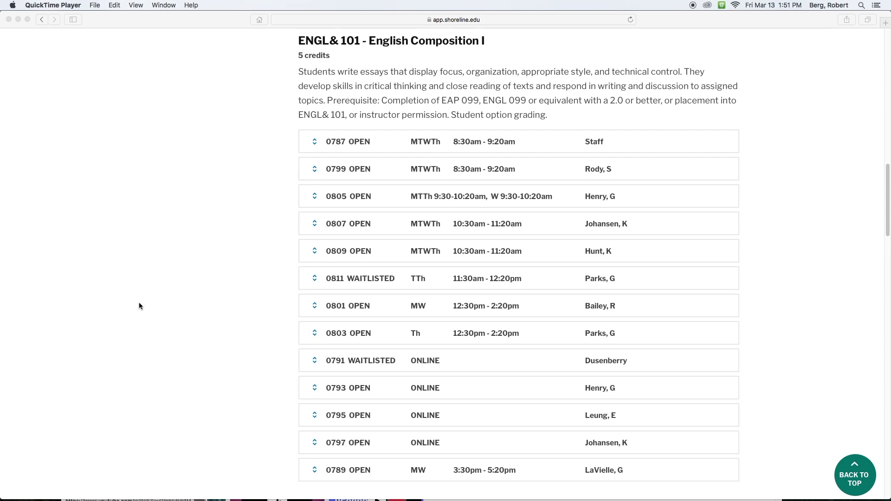
Expand section 0799 and start registering for it in a new tab.
left_click(315, 170)
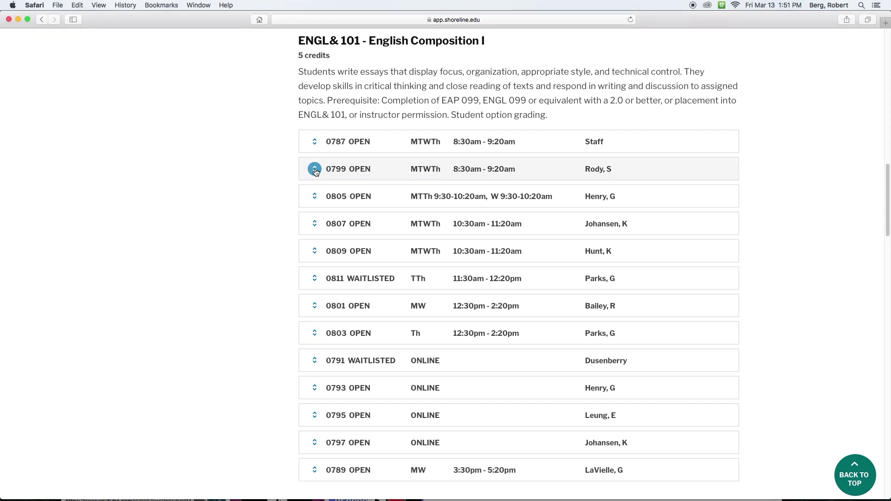
left_click(315, 171)
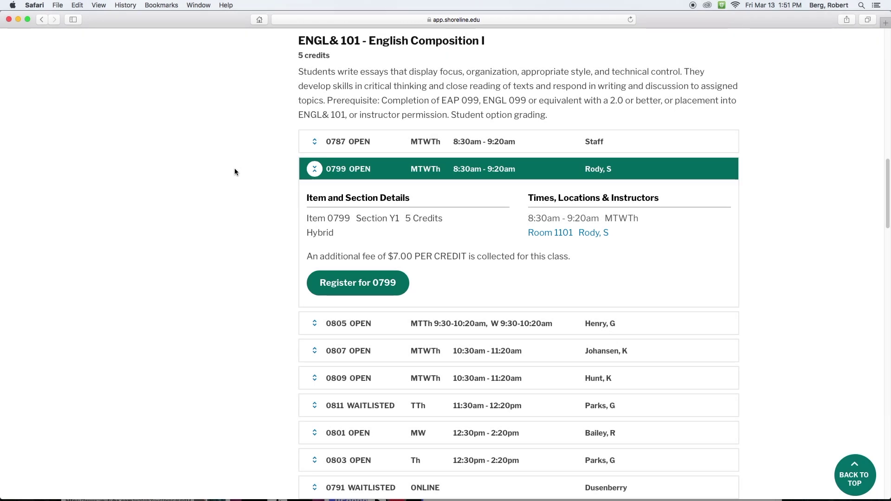
left_click(360, 282)
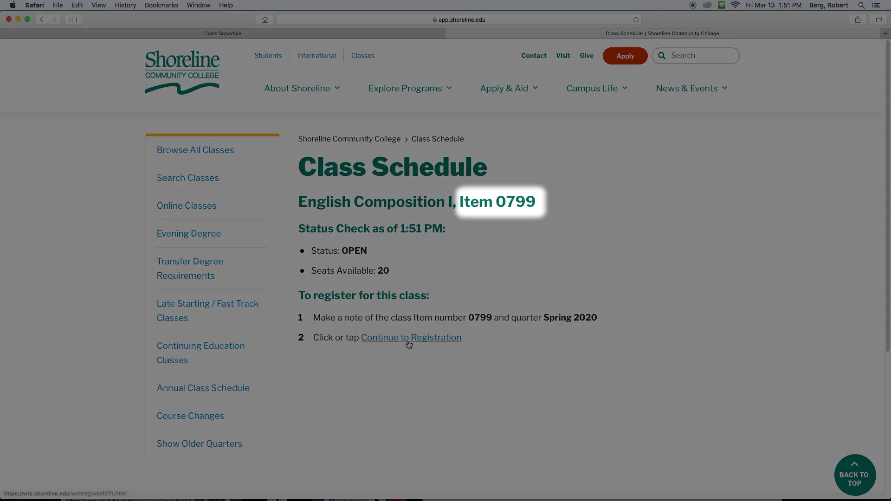
Log in to Spring 2020 registration with the student ID and PIN.
left_click(408, 344)
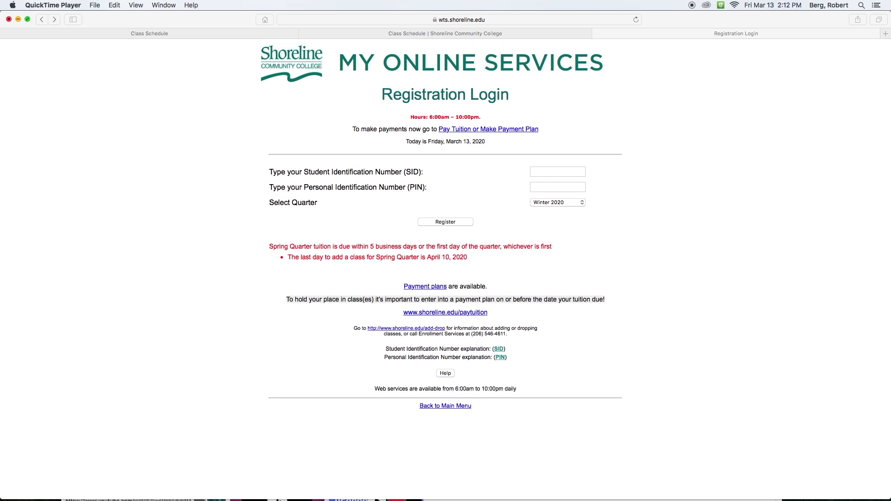
left_click(569, 171)
type("•••")
type("••••")
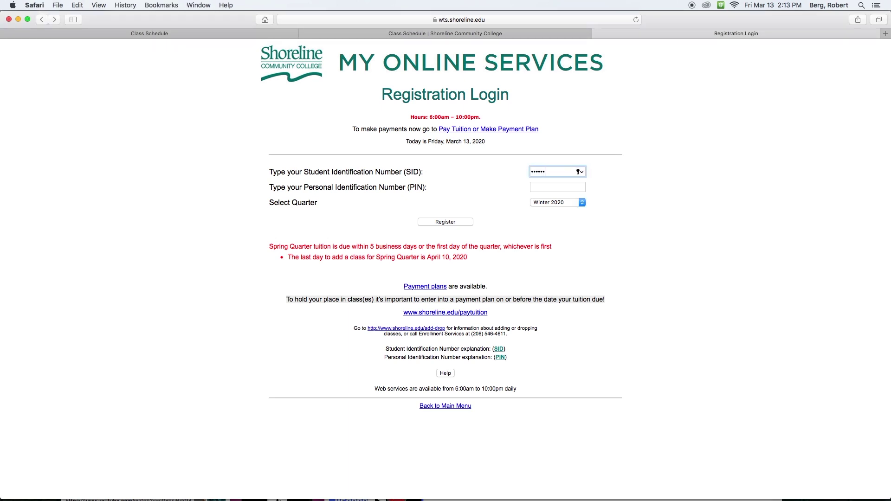
left_click(552, 187)
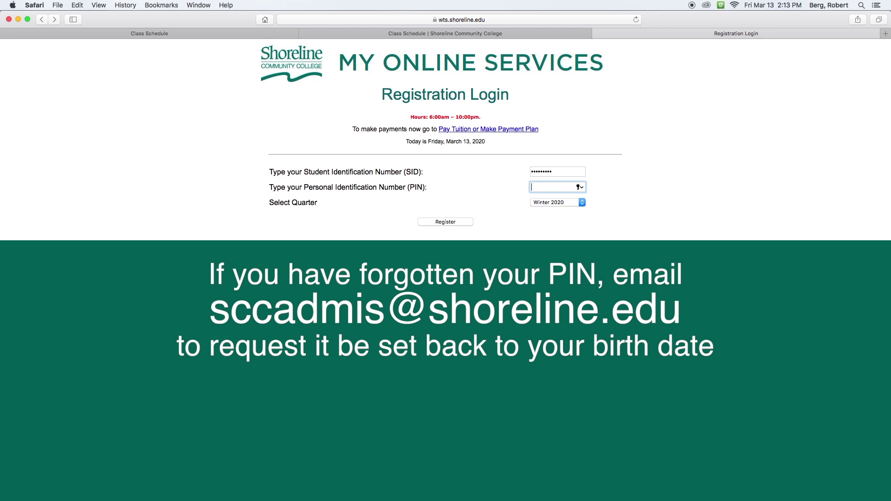
type("****")
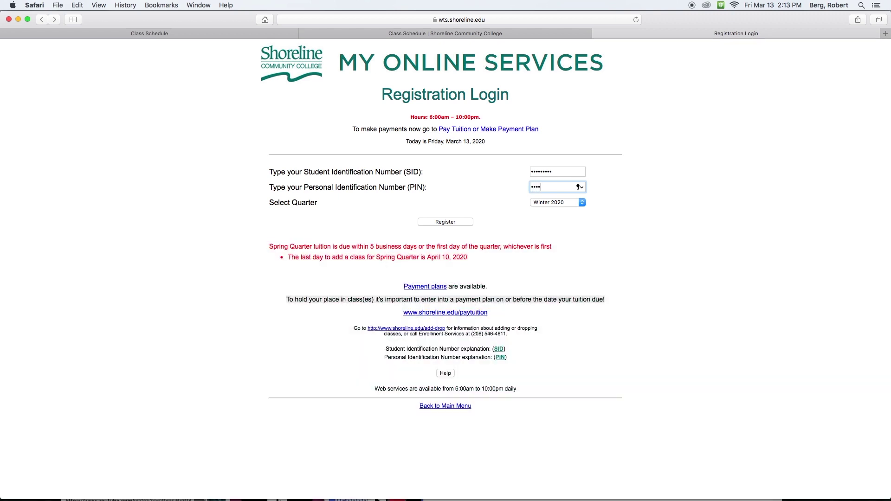
left_click(582, 203)
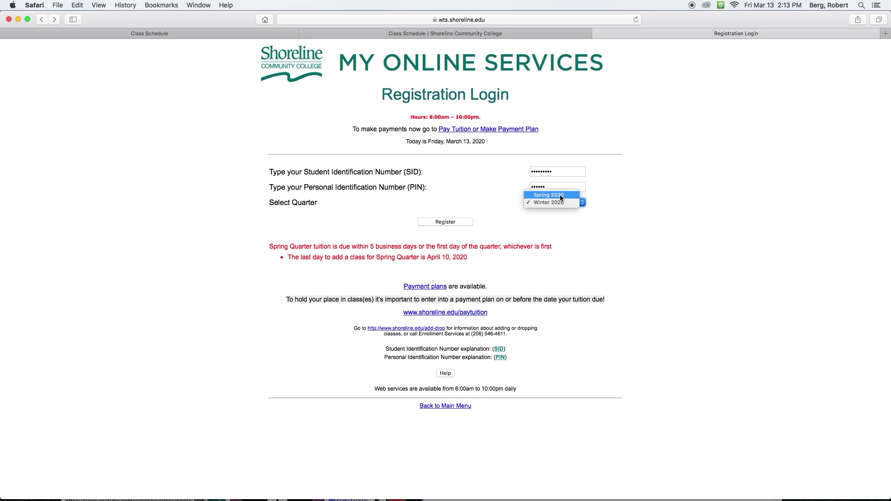
left_click(561, 195)
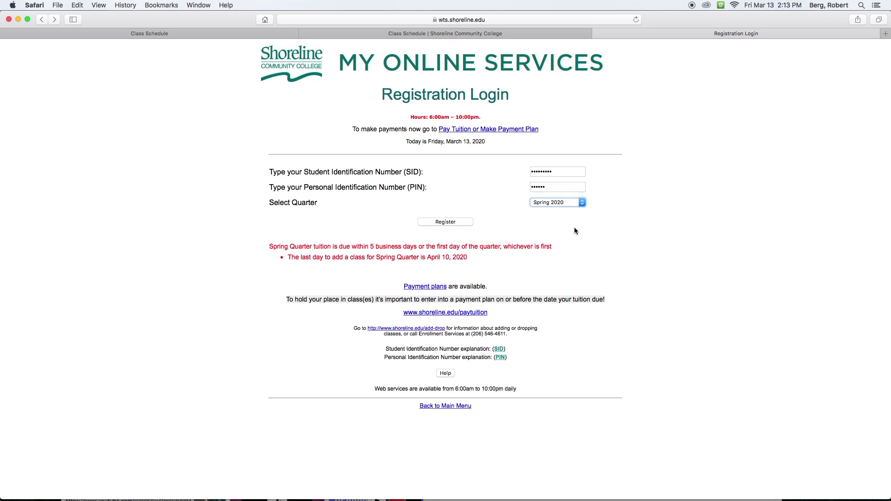
left_click(442, 223)
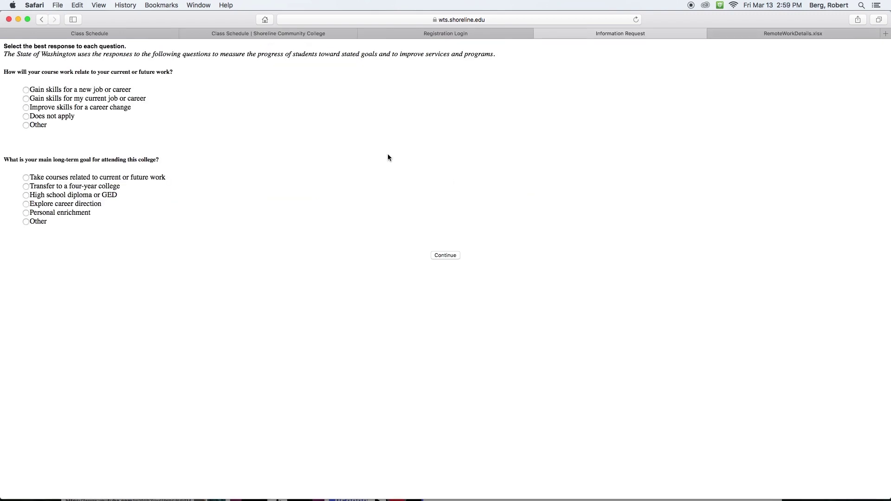
Answer new job and four-year-college transfer as goals, then submit item 799 to add.
left_click(26, 90)
left_click(26, 187)
left_click(443, 255)
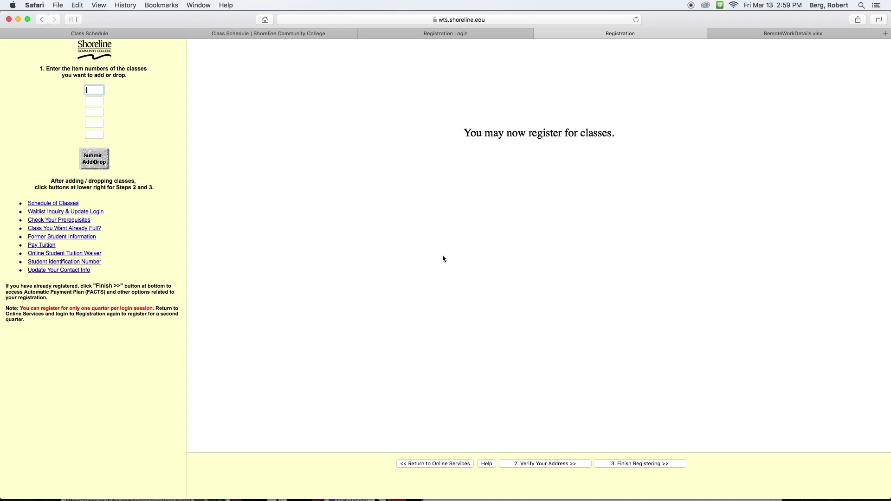
type("799")
left_click(90, 165)
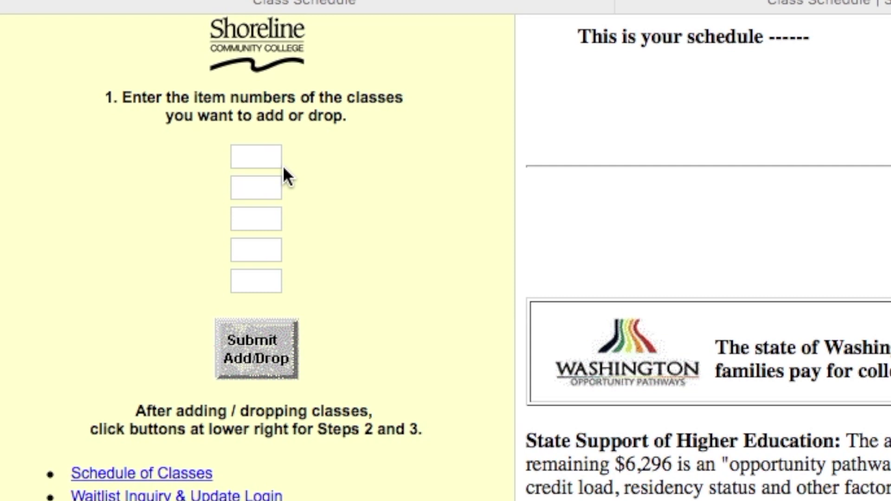
Add item 0799 (ENGL&101) to the schedule via Submit Add/Drop.
left_click(266, 160)
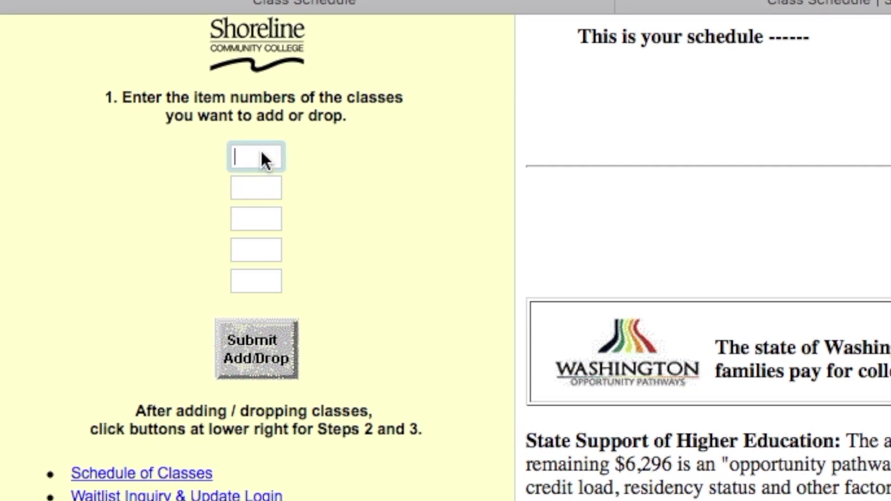
type("0799")
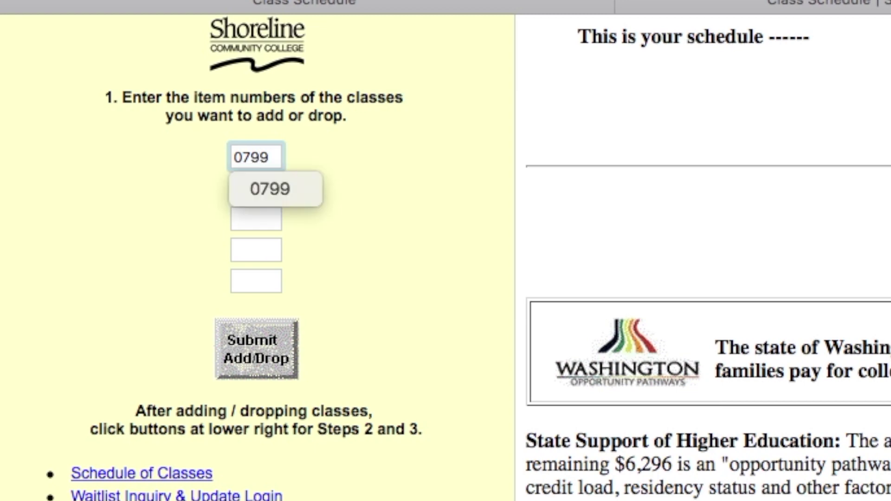
left_click(251, 355)
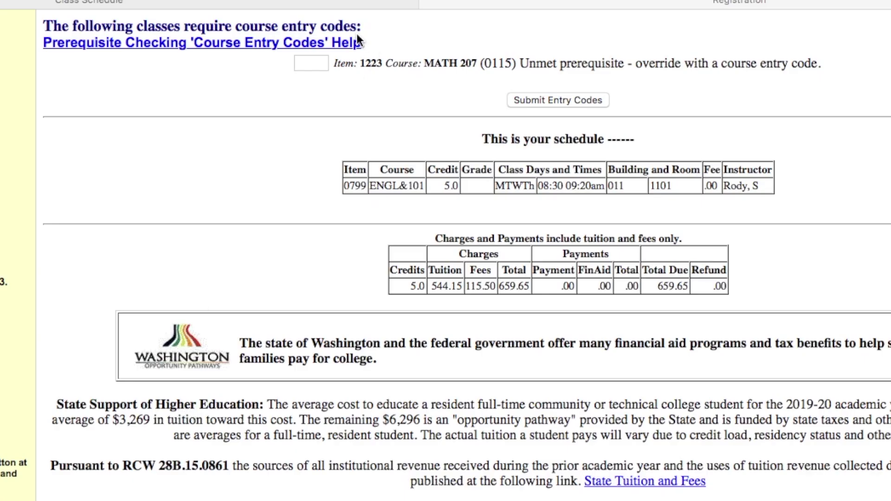
Enter entry code 12345 for MATH 207 and put BIOL 126 on the waitlist.
left_click(300, 63)
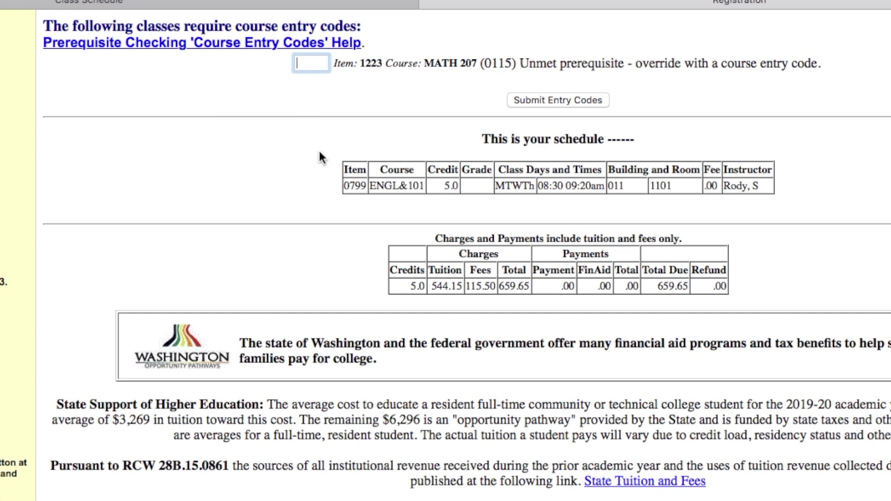
type("12345")
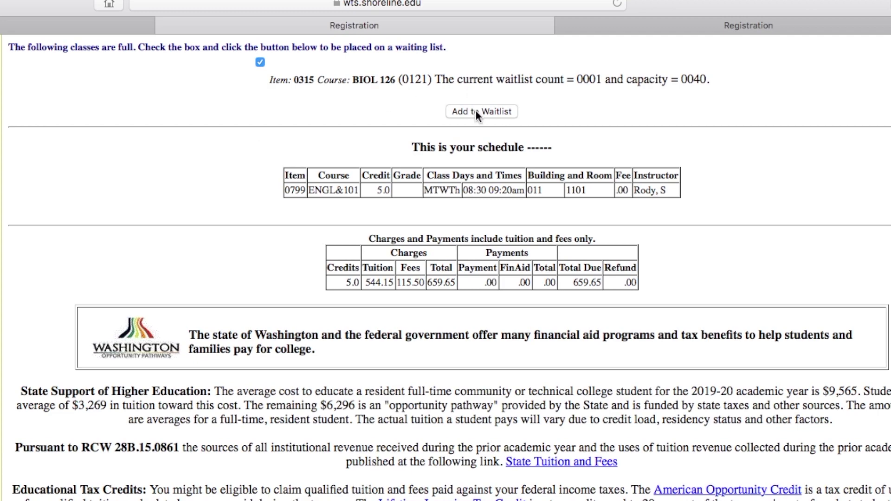
left_click(476, 112)
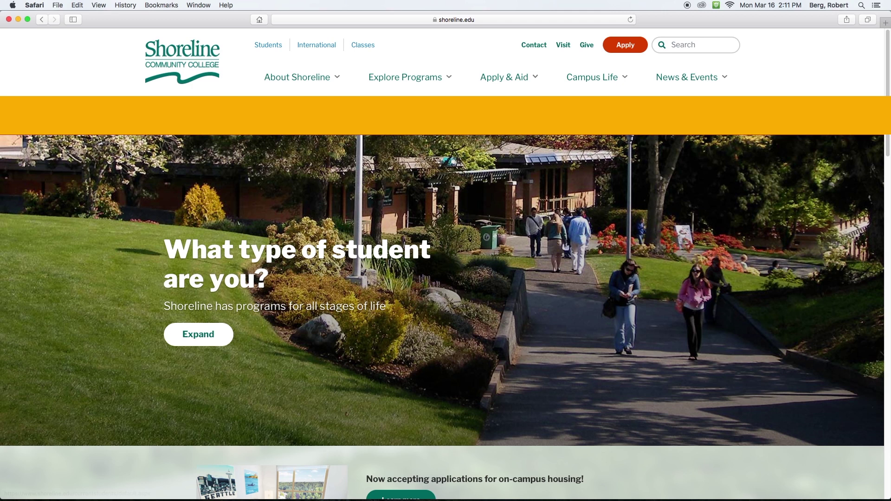
Navigate from the Students page to the My Schedule lookup under Classes.
left_click(267, 47)
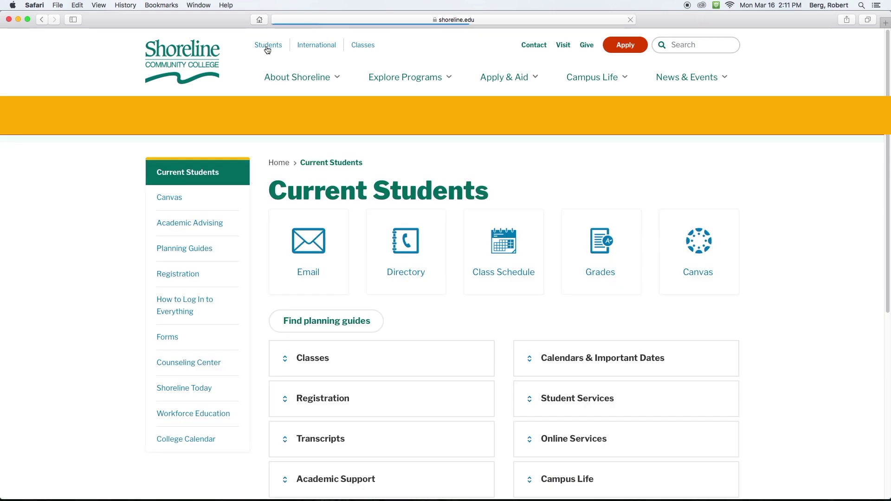
scroll(310, 274, "down", 3)
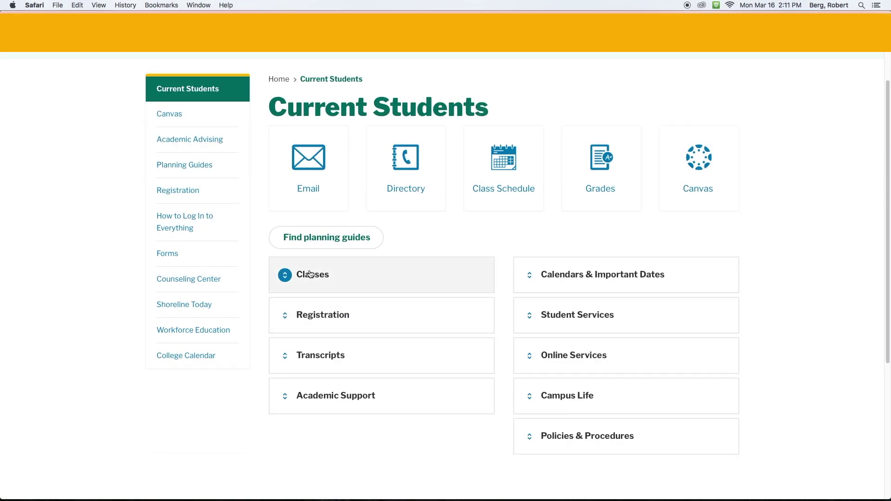
left_click(310, 274)
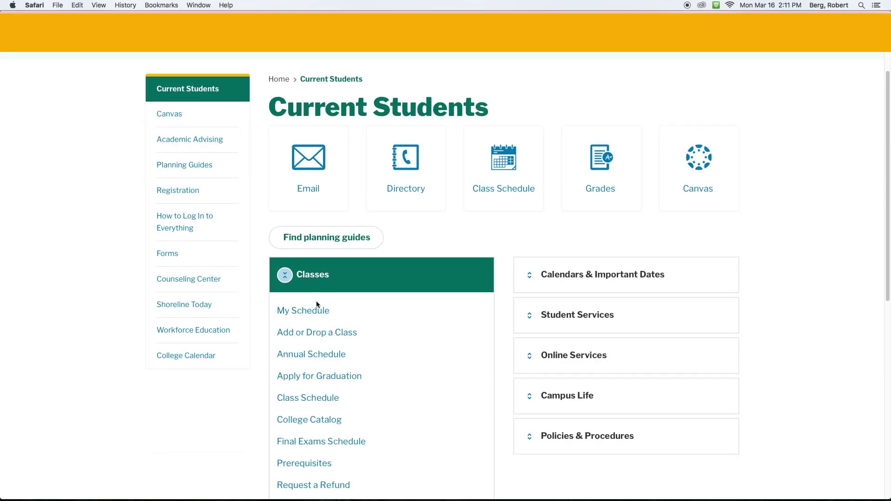
left_click(310, 316)
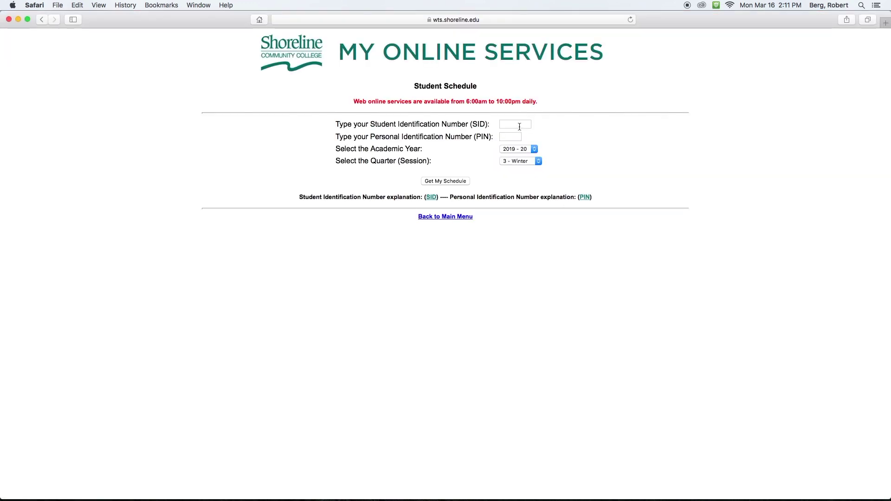
Request the 2019-20, 4 - Spring schedule using the student ID and PIN.
left_click(520, 126)
type("•••••••••")
key("Tab")
type("•••••")
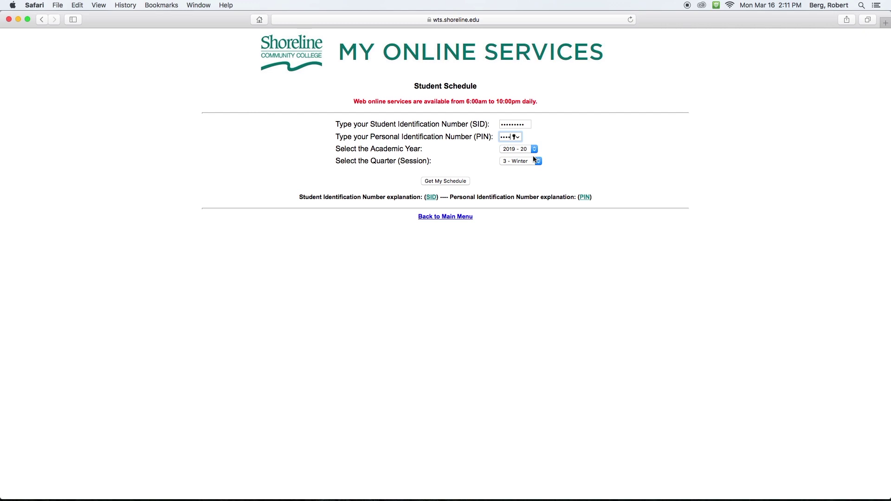
left_click(537, 161)
left_click(528, 168)
left_click(434, 182)
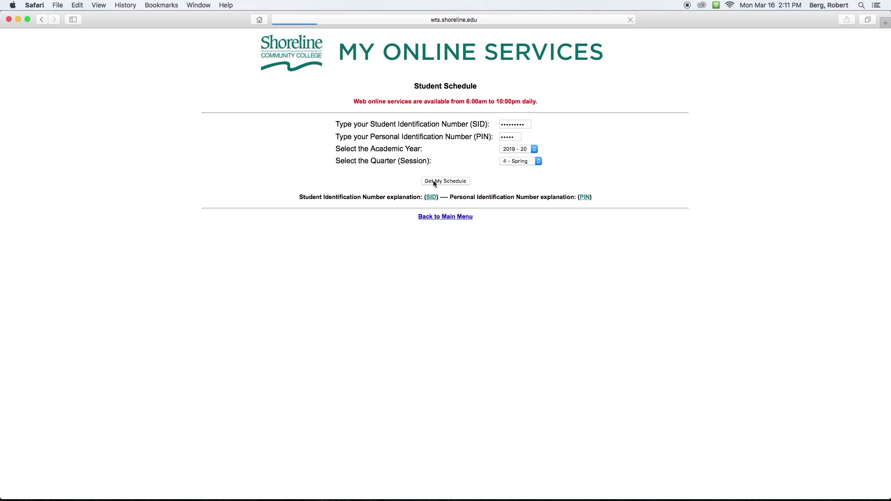